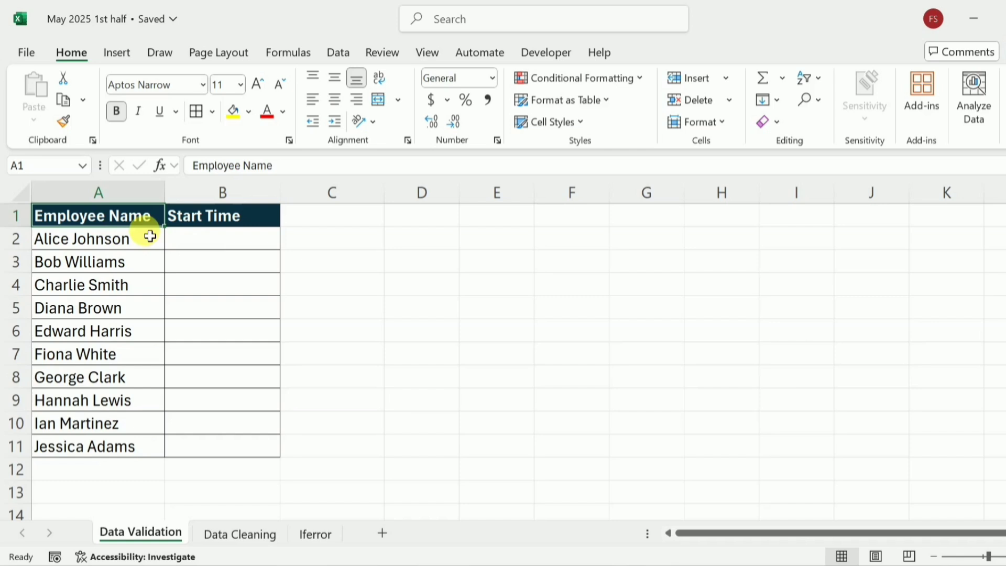
# - Select the Start Time cells B2:B11 and open Data Validation
pyautogui.click(229, 247)
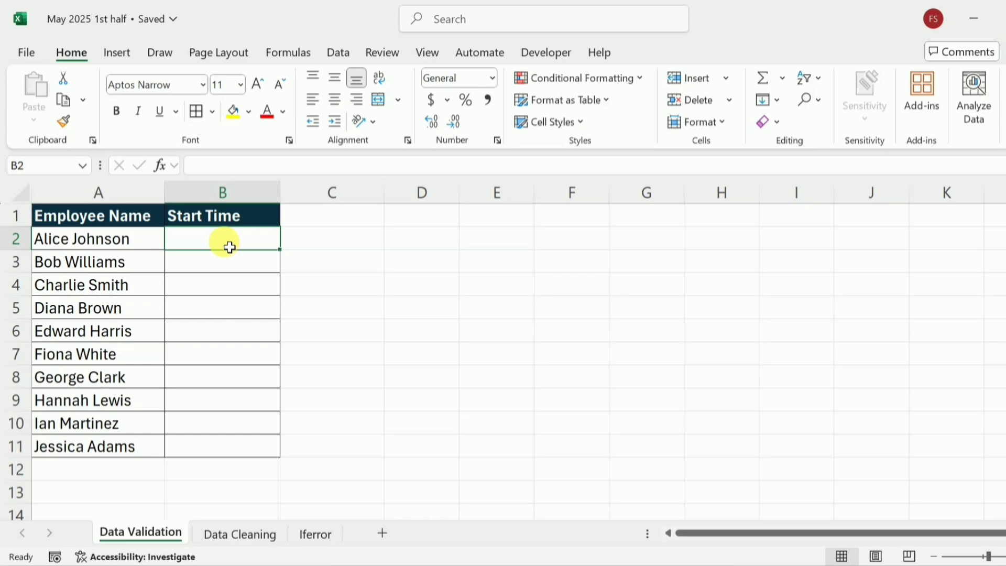
pyautogui.moveTo(229, 247); pyautogui.dragTo(221, 449)
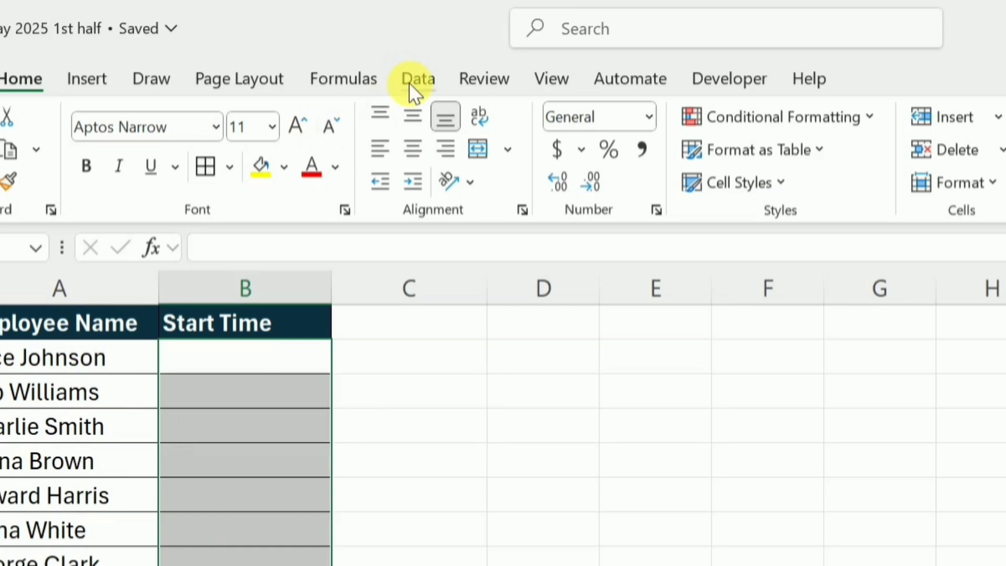
pyautogui.click(412, 82)
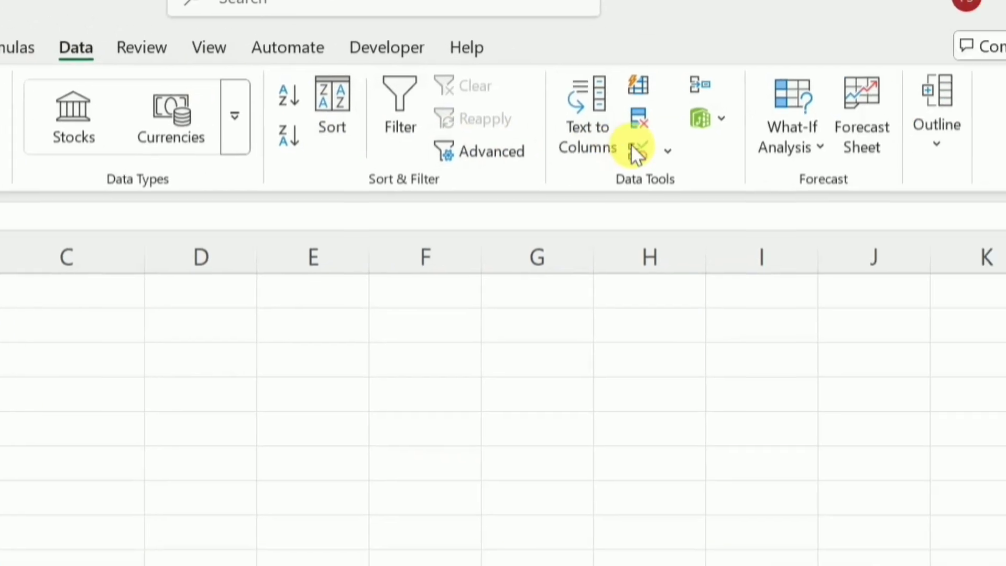
pyautogui.click(464, 137)
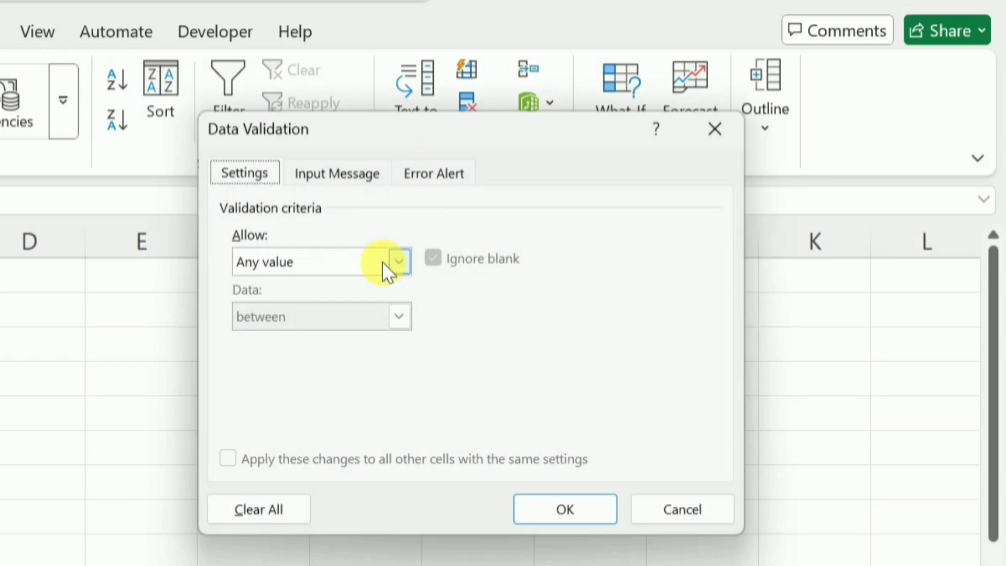
# - Allow only Time values between 7:00 AM and 8:00 PM
pyautogui.click(399, 260)
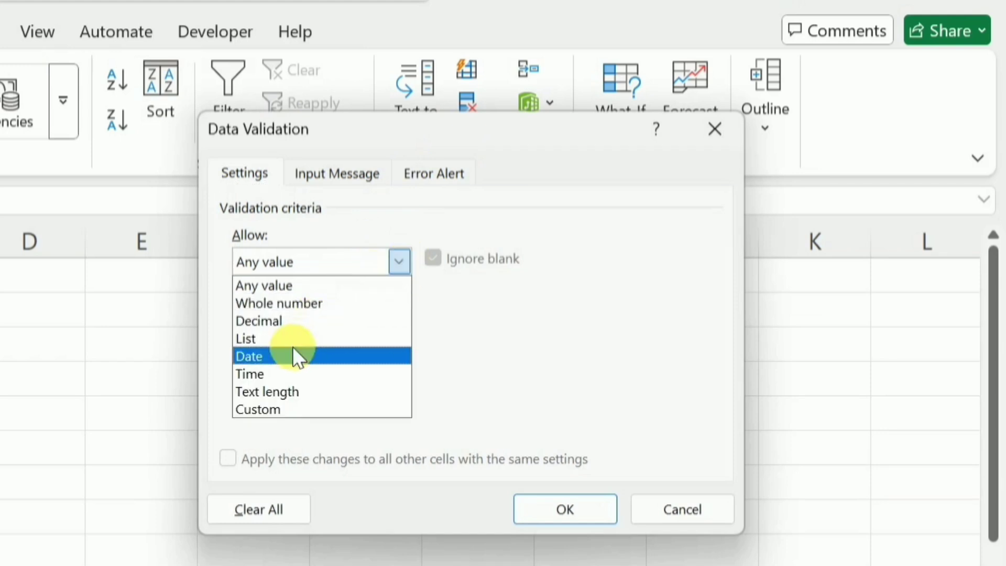
pyautogui.click(279, 373)
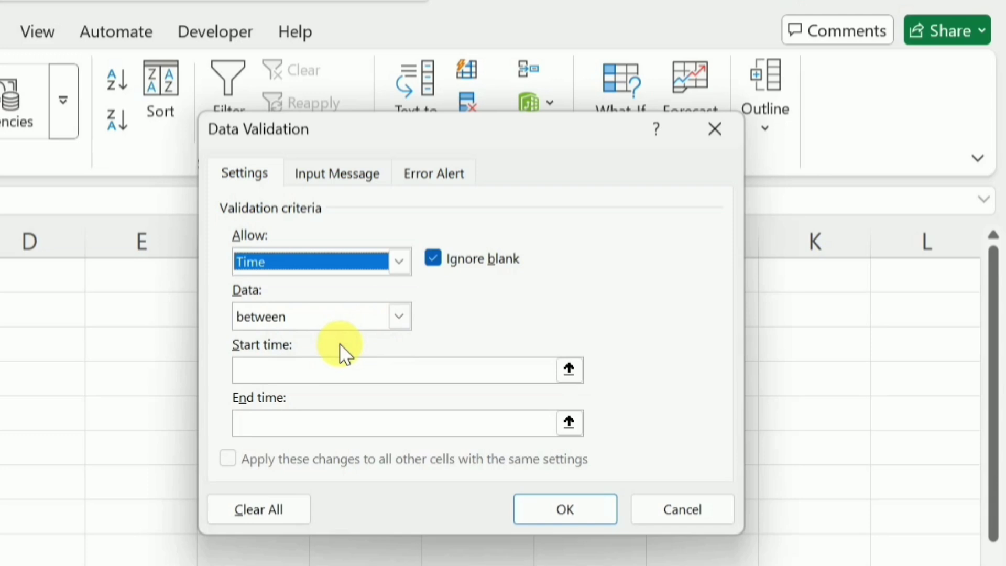
pyautogui.click(398, 317)
pyautogui.click(397, 319)
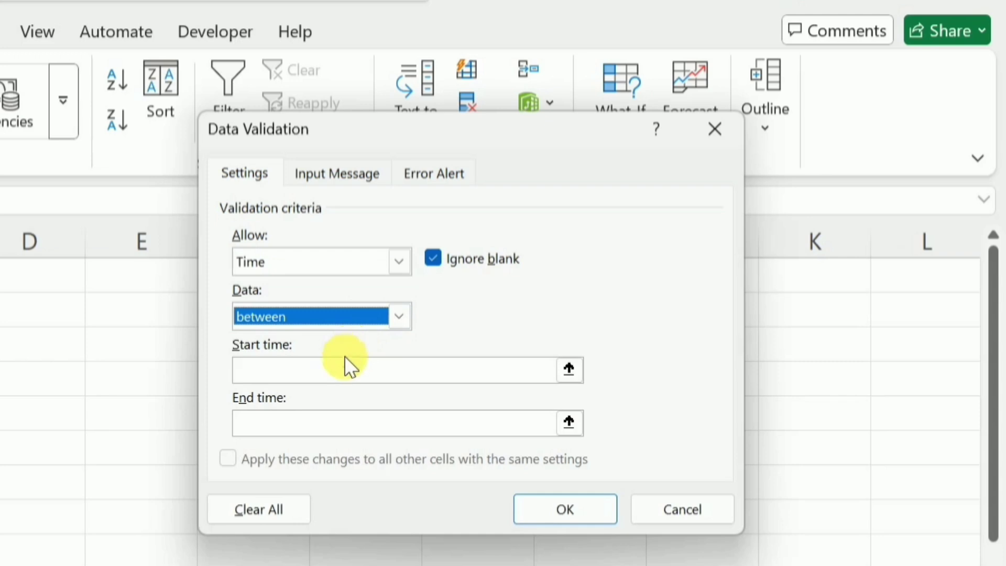
pyautogui.click(443, 383)
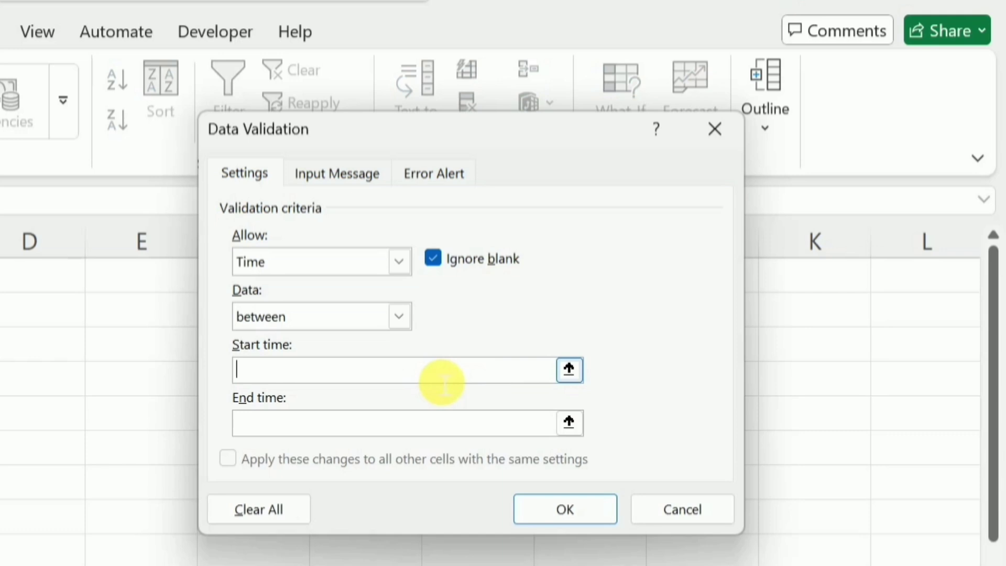
pyautogui.write('7:00 AM')
pyautogui.click(361, 435)
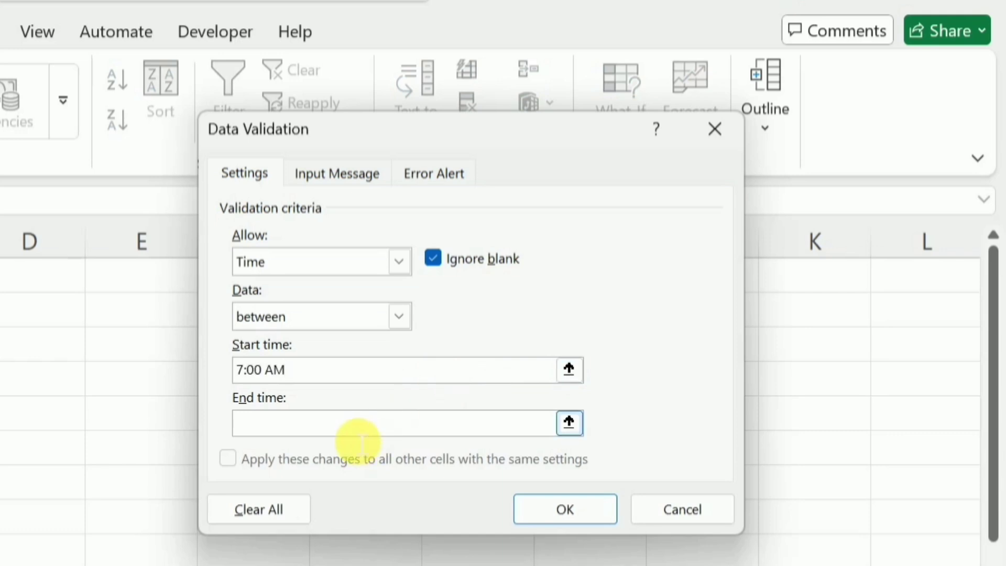
pyautogui.write('8:00 PM')
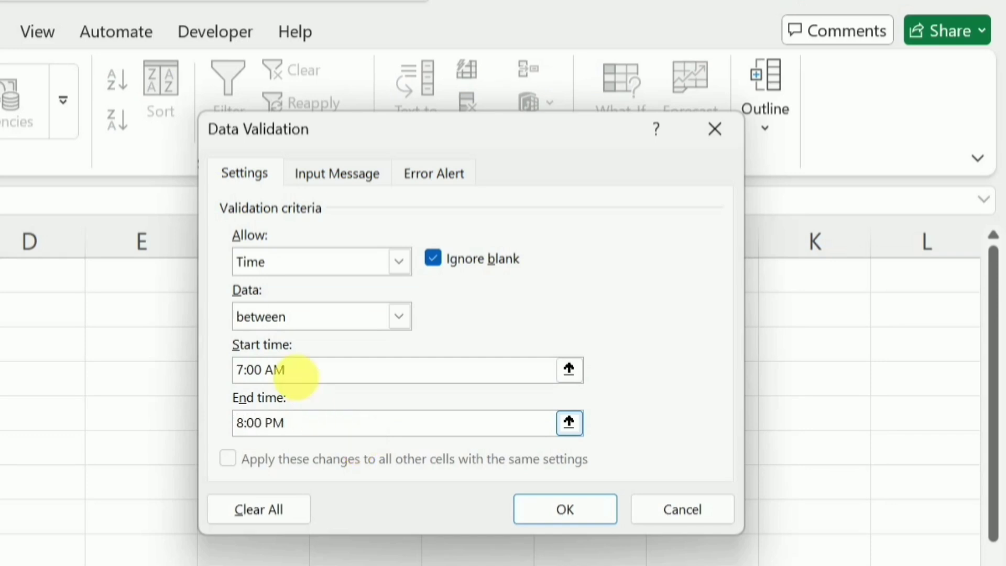
# - Add an input message titled 'Note' reading 'Please enter time between 7:00 AM to 8:00 PM'
pyautogui.click(328, 174)
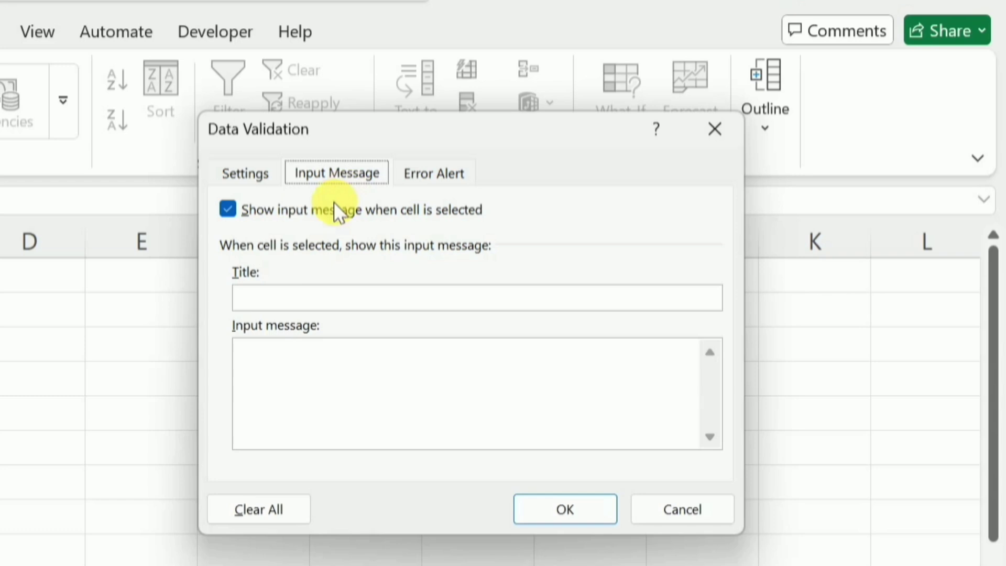
pyautogui.click(282, 296)
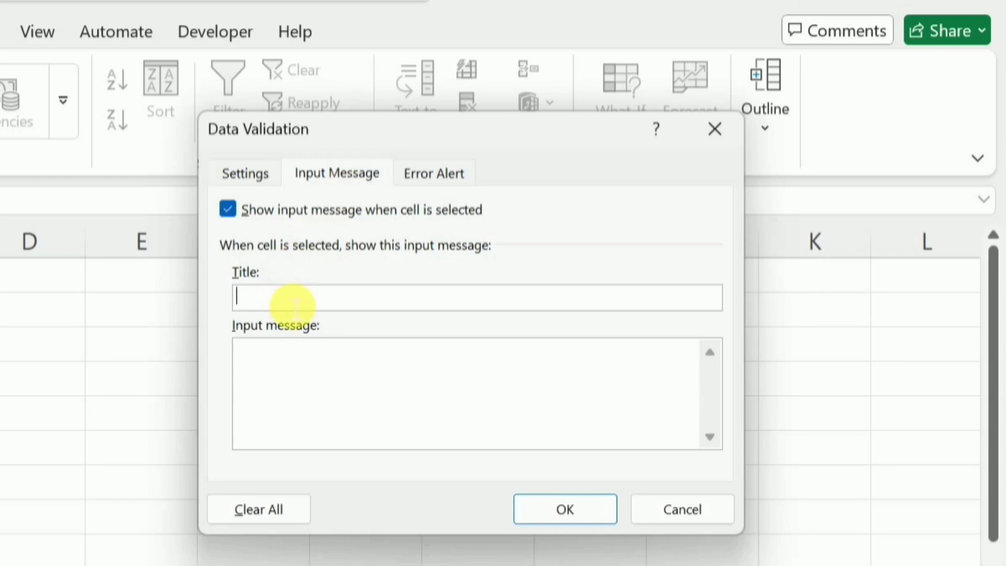
pyautogui.write('Note')
pyautogui.click(285, 364)
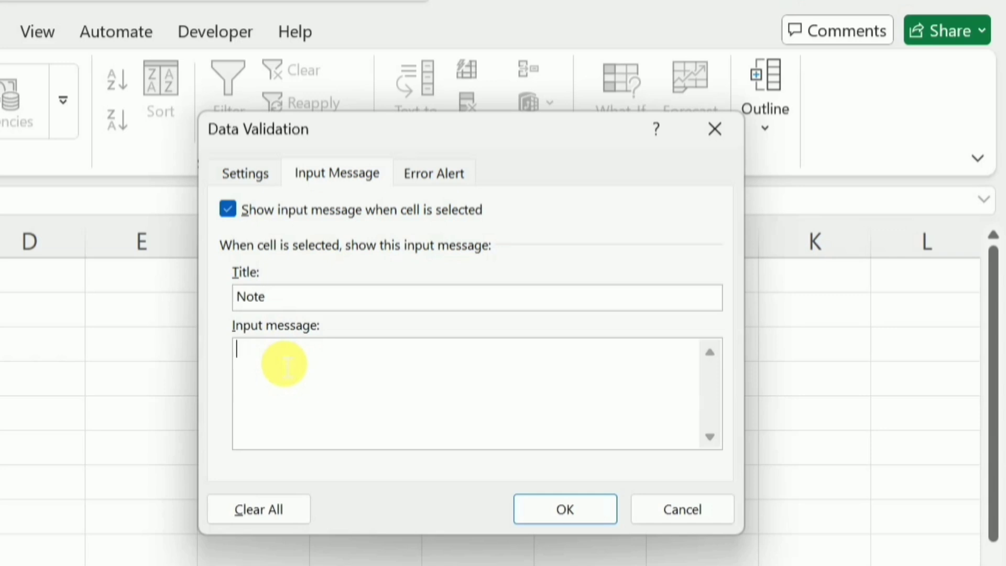
pyautogui.write('Please enter time betwee')
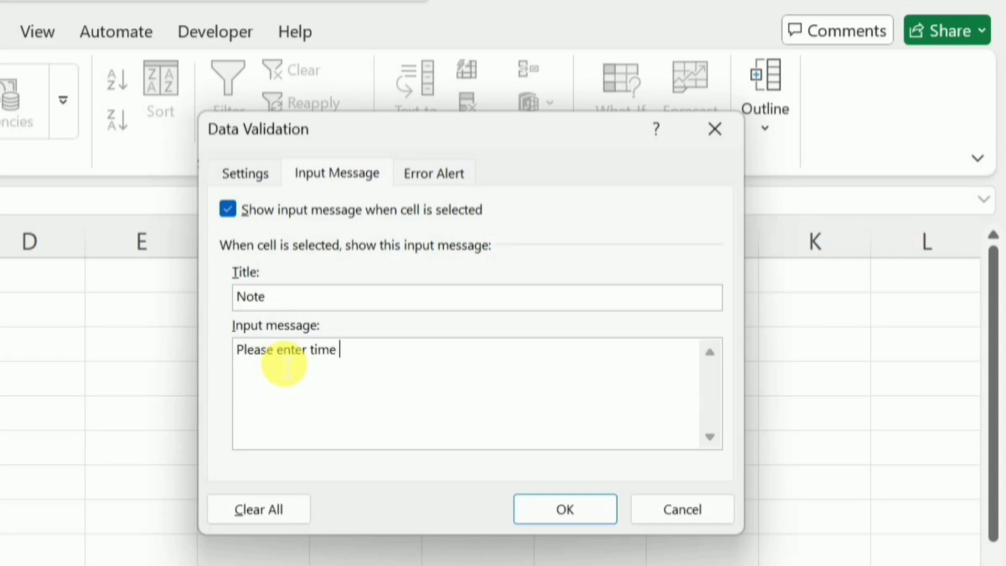
pyautogui.write('n 7:00 AM to ')
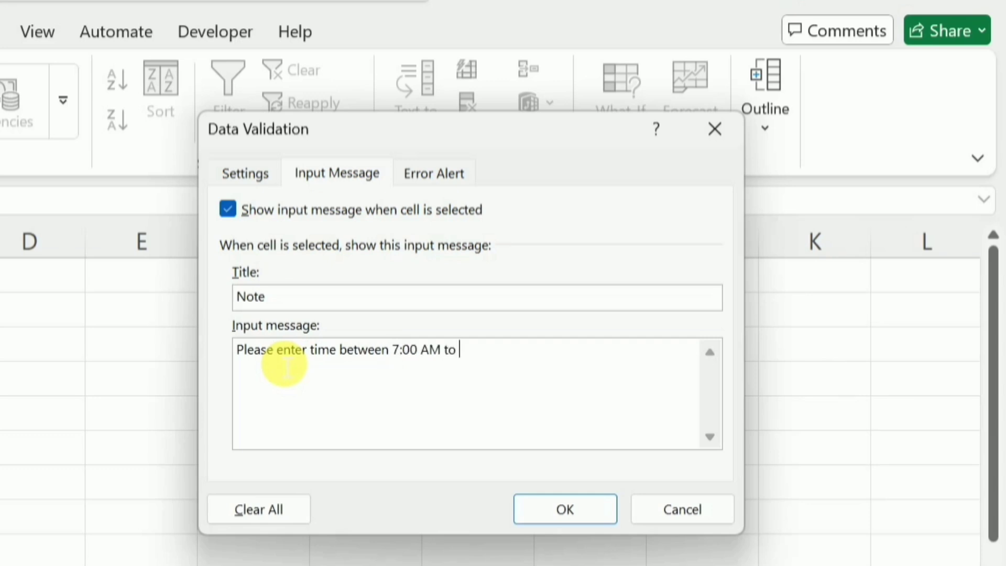
pyautogui.write('8:00 PM')
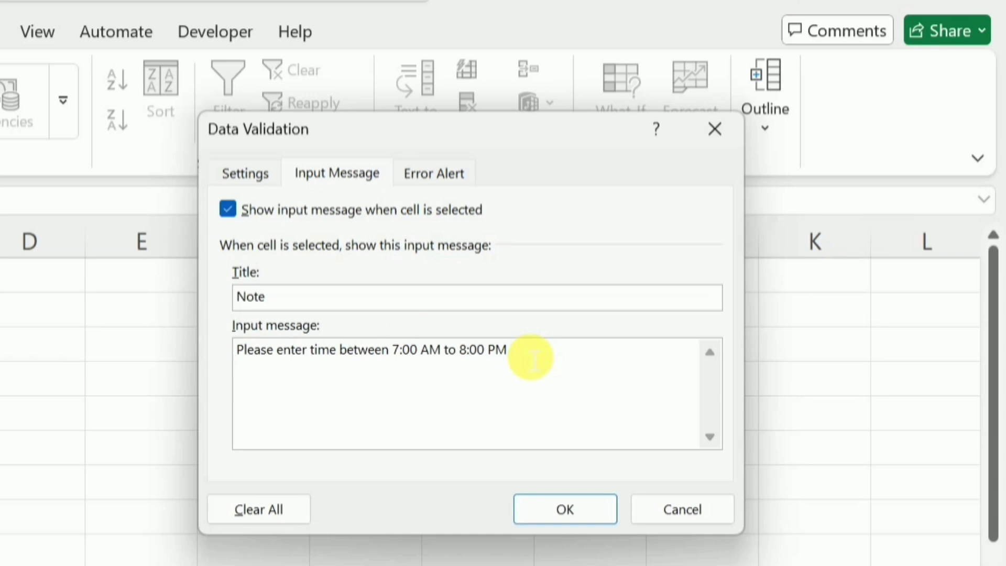
pyautogui.click(424, 174)
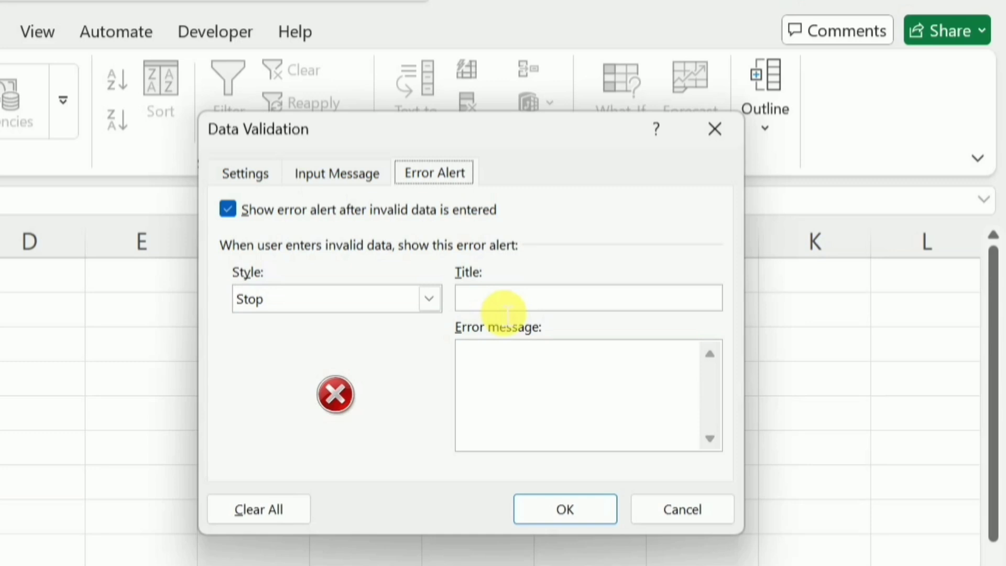
# - Title the Stop alert 'Wrong Information' with the same time-range message, and confirm the rule
pyautogui.click(493, 303)
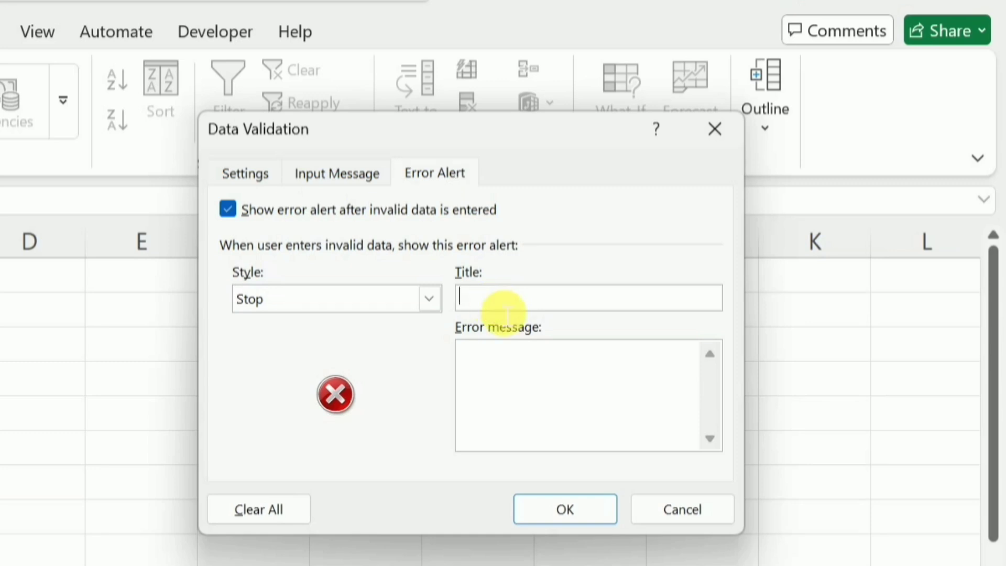
pyautogui.write('Wrong Infor')
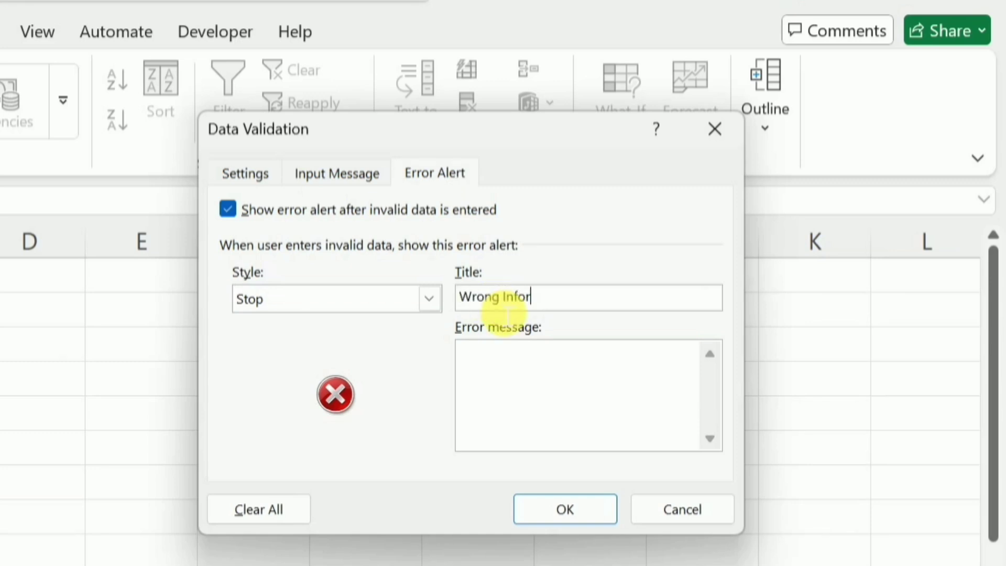
pyautogui.write('mation')
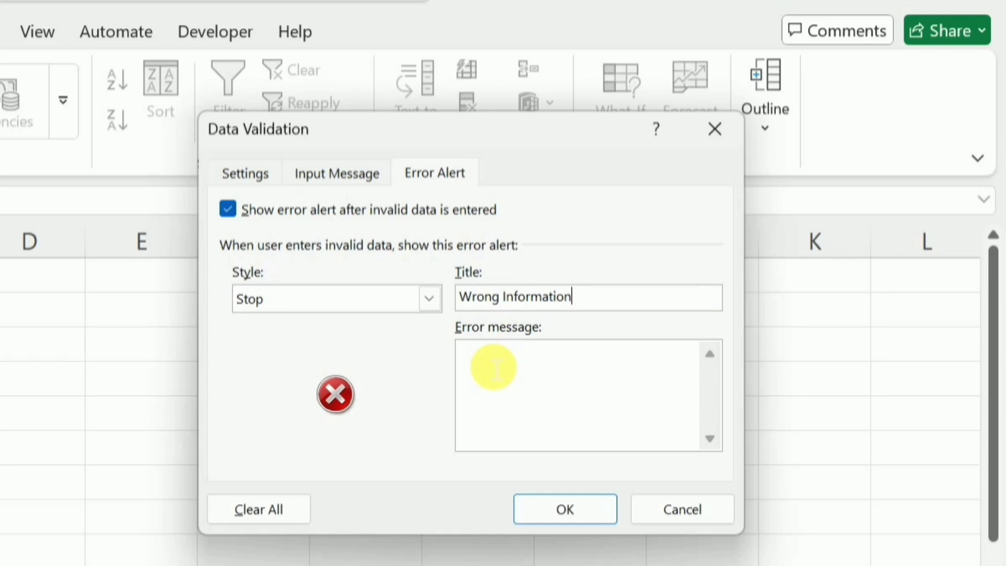
pyautogui.click(480, 352)
pyautogui.write('Please enter time between 7:00 AM to 8:00 PM')
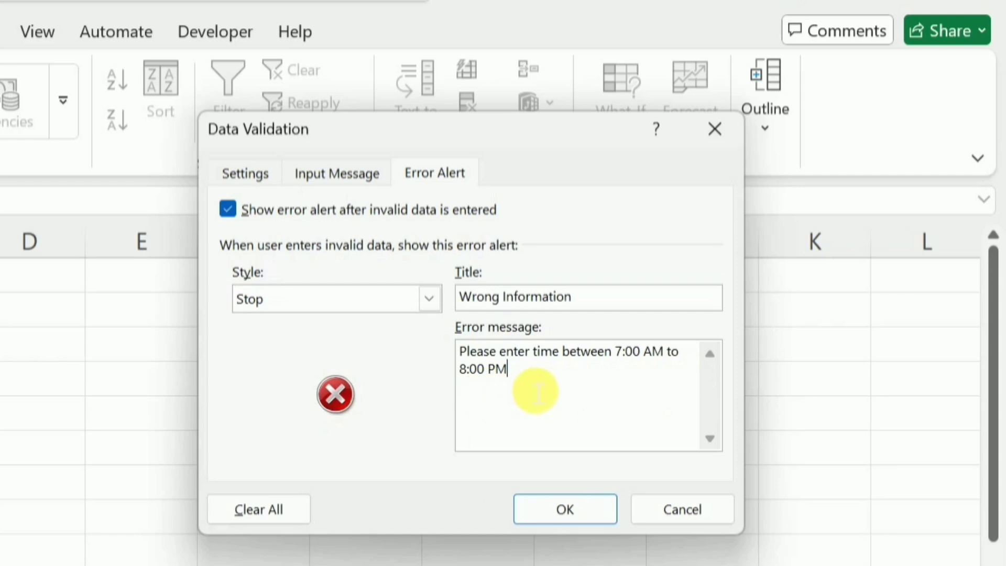
pyautogui.click(576, 505)
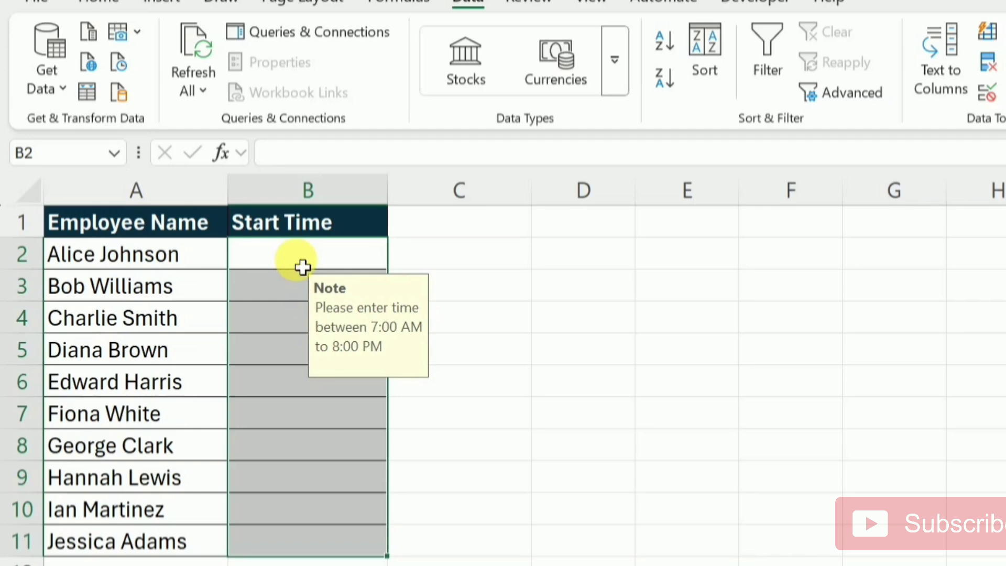
# - Enter 8:00 AM and 11:00 AM in B2:B3, then try 9:00 PM in B4
pyautogui.click(302, 267)
pyautogui.write('8:00 AM')
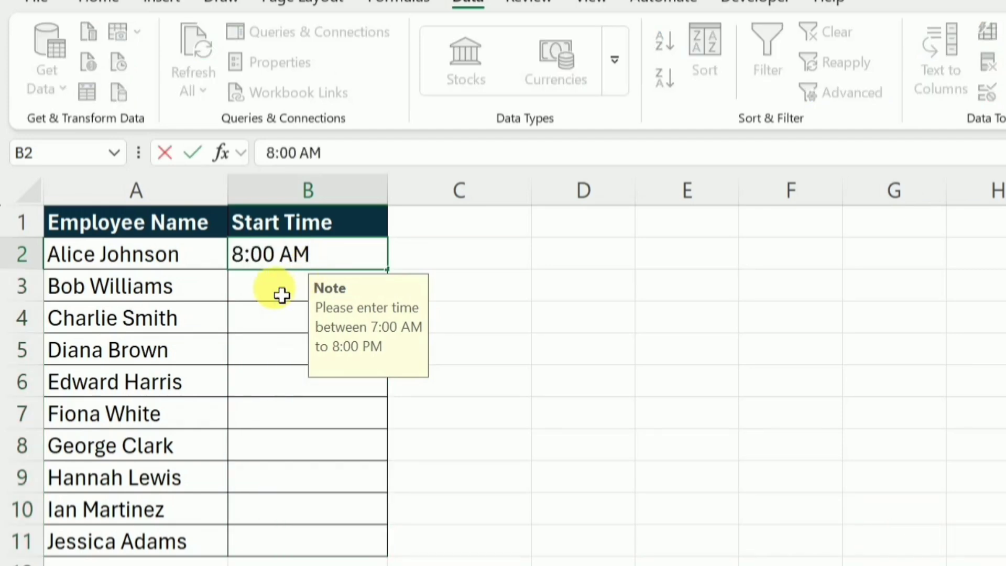
pyautogui.press('Return')
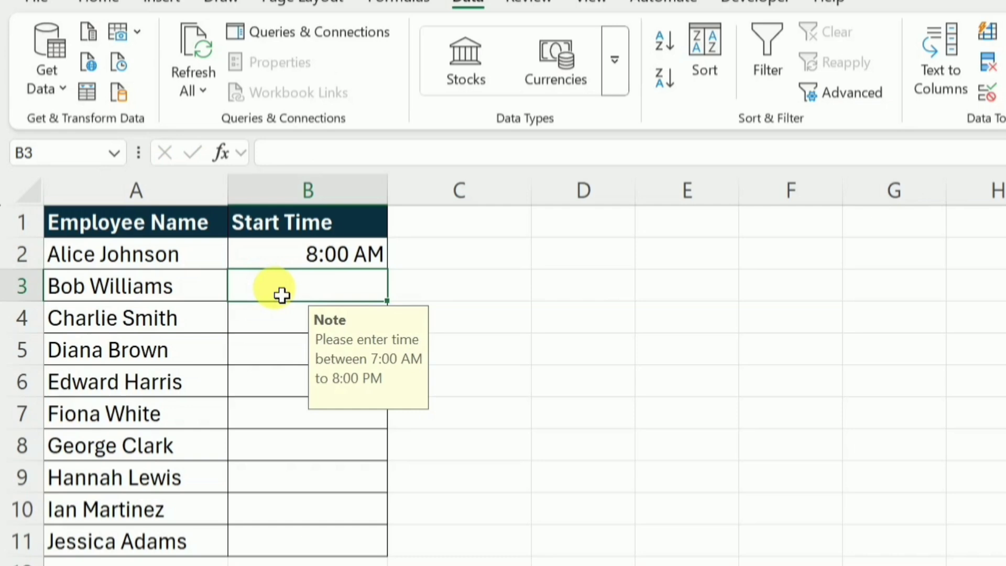
pyautogui.write('11:00 AM')
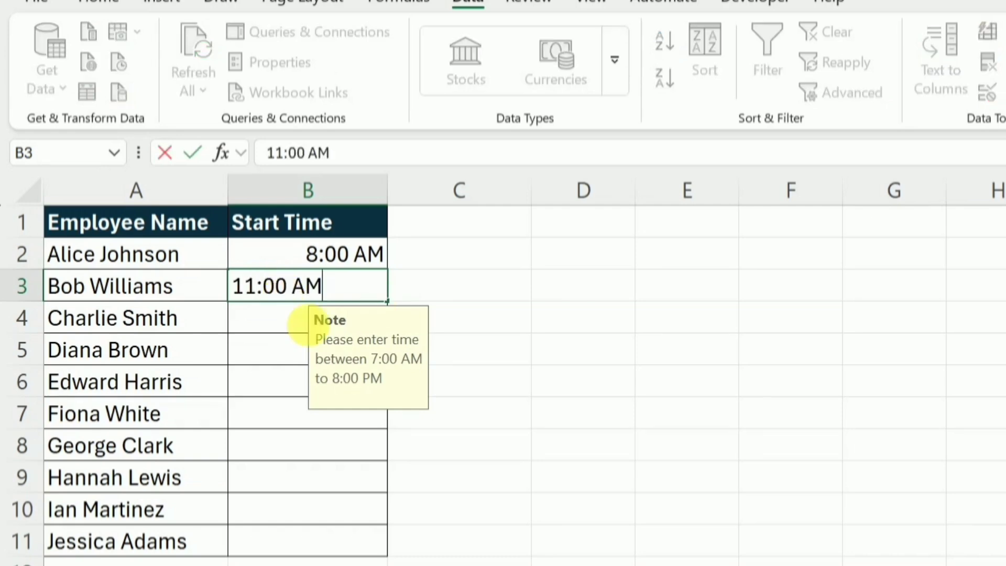
pyautogui.press('Return')
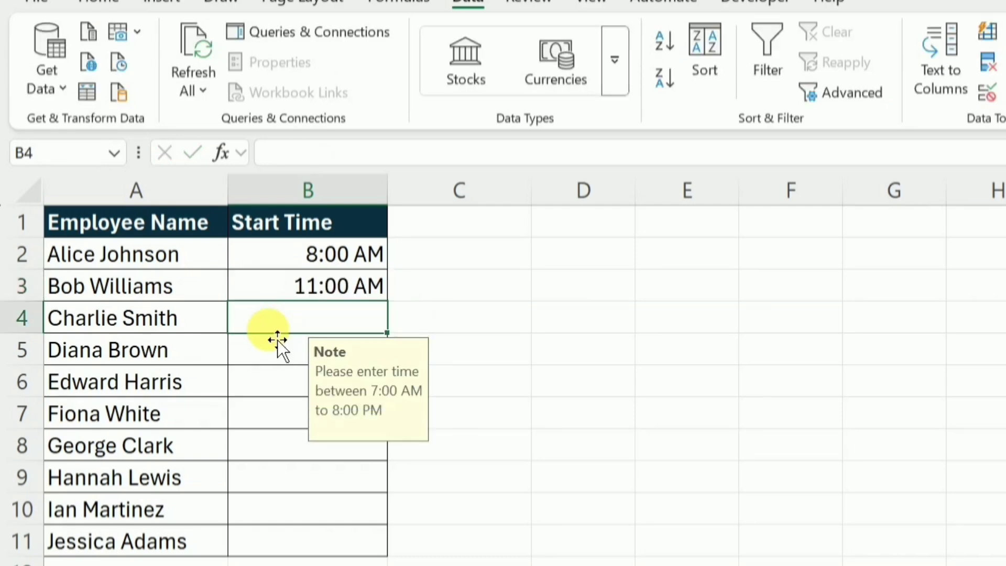
pyautogui.write('9:00 PM')
pyautogui.press('Return')
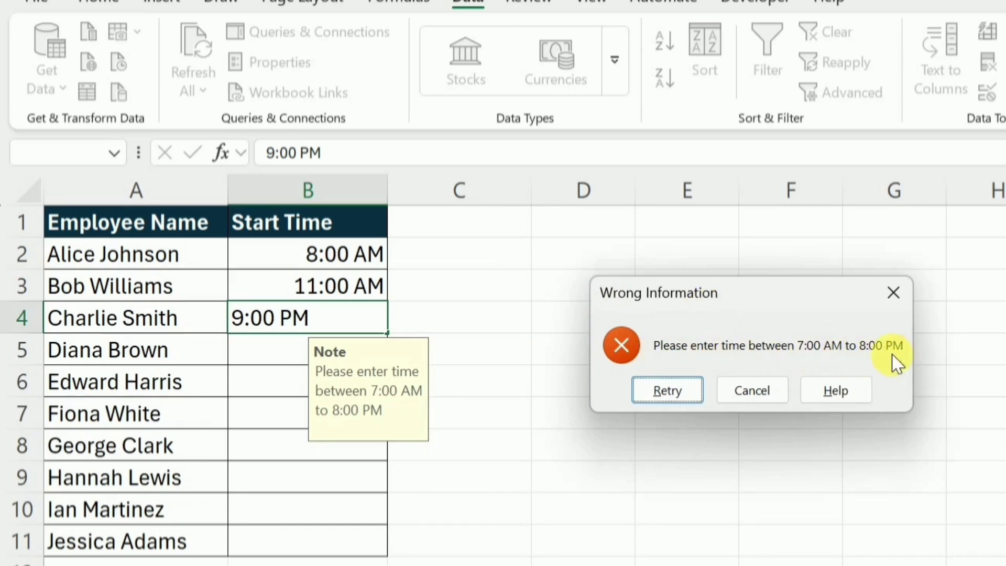
# - Retry after the rejection and correct B4 from 9:00 PM to 8:00 PM
pyautogui.click(653, 392)
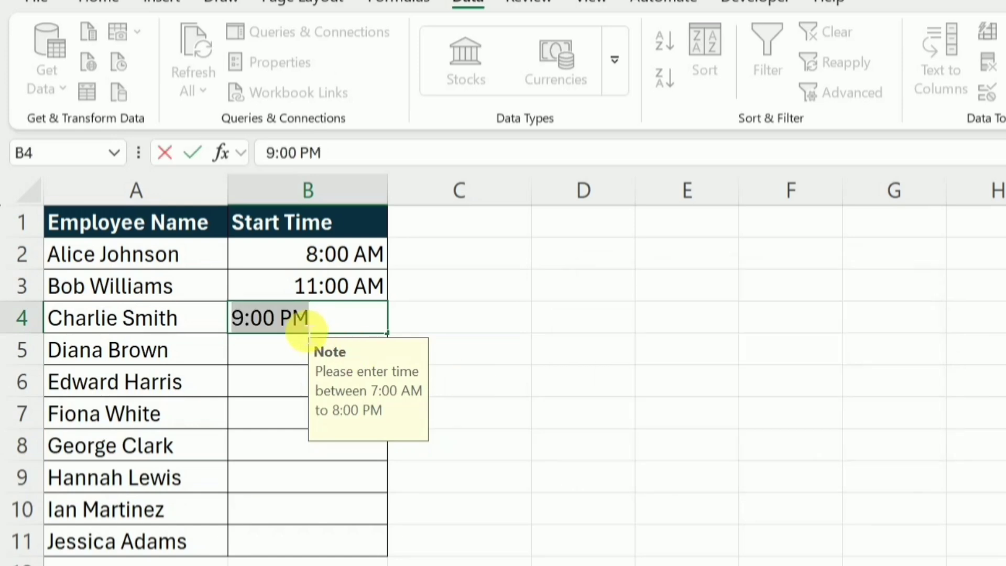
pyautogui.click(249, 321)
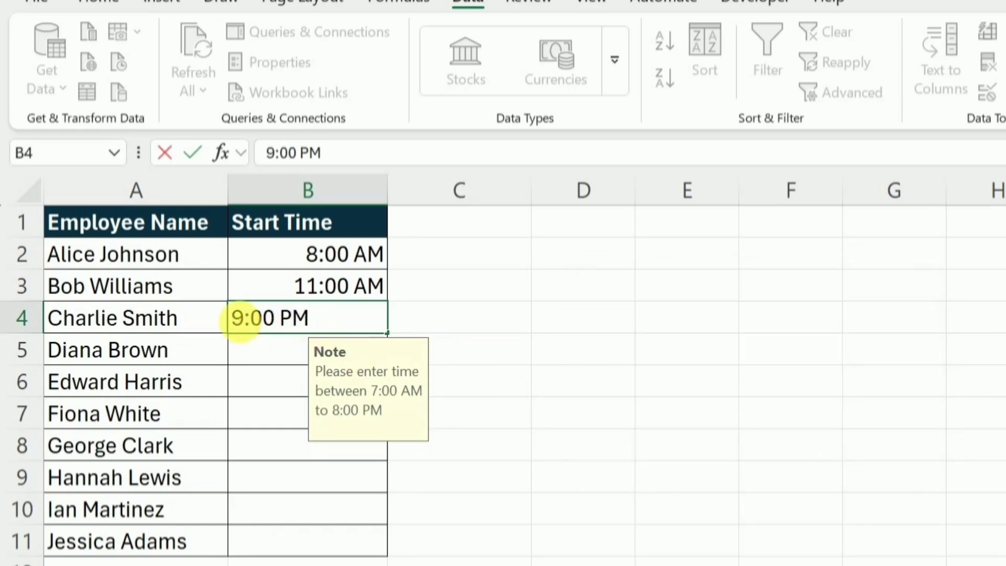
pyautogui.press('BackSpace')
pyautogui.write('8')
pyautogui.press('Return')
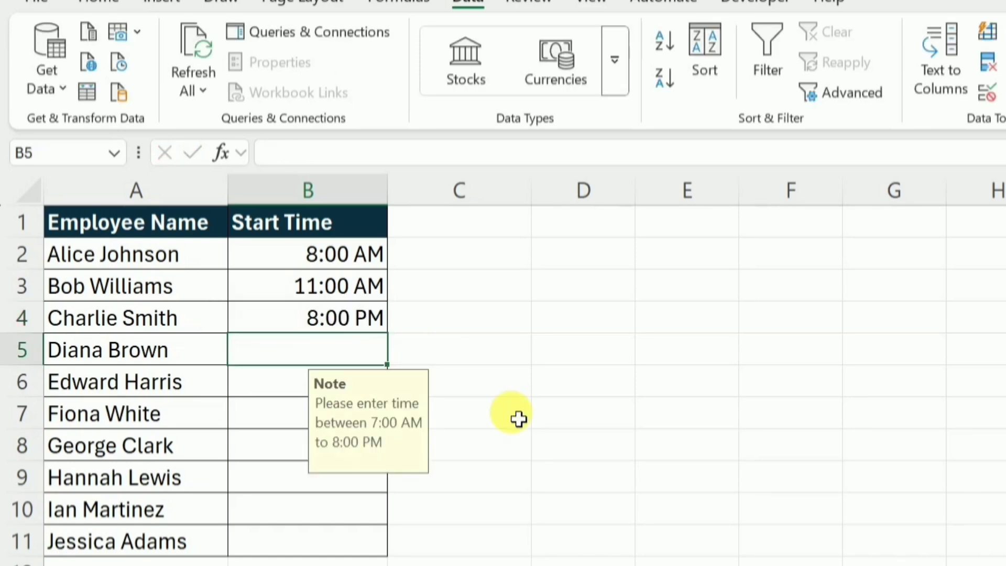